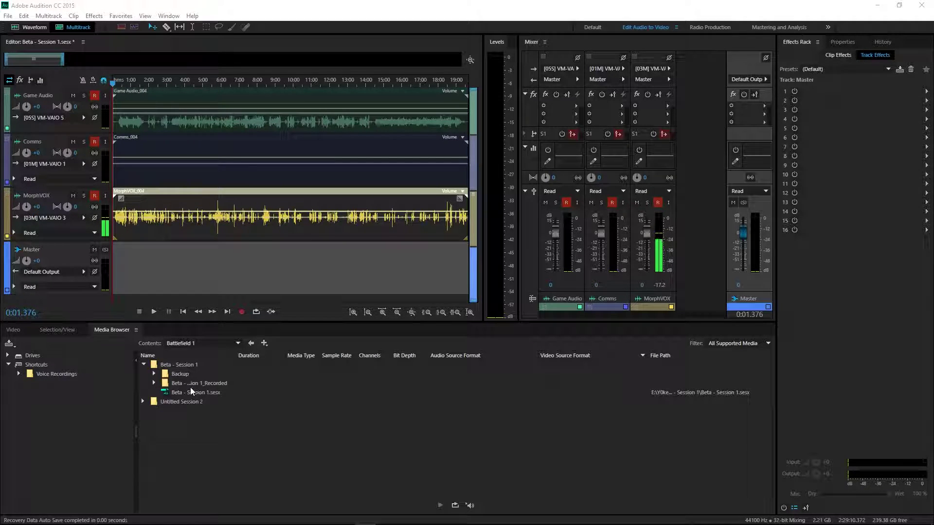
Step: Select Game Audio_004.wav and MorphVOX_004.wav in the _Recorded folder of Audition's Media Browser
left_click(154, 383)
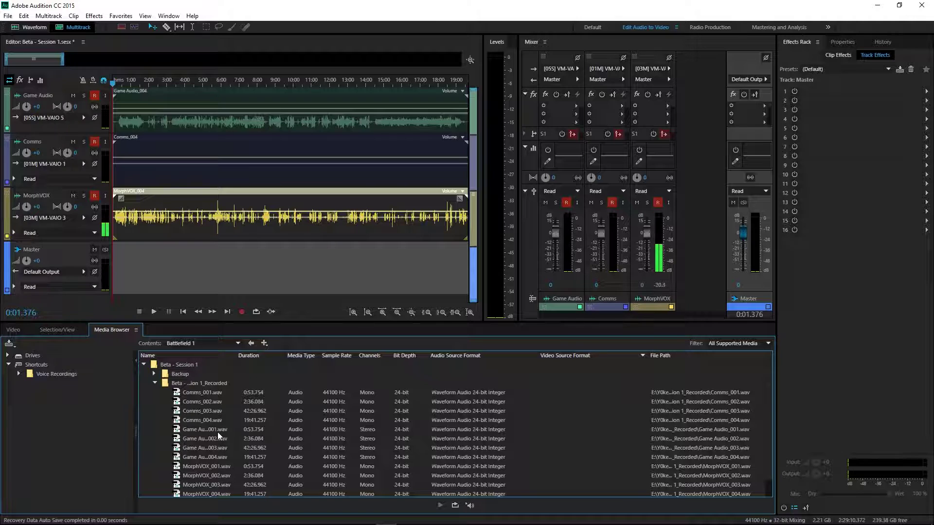
scroll(248, 413, "down", 1)
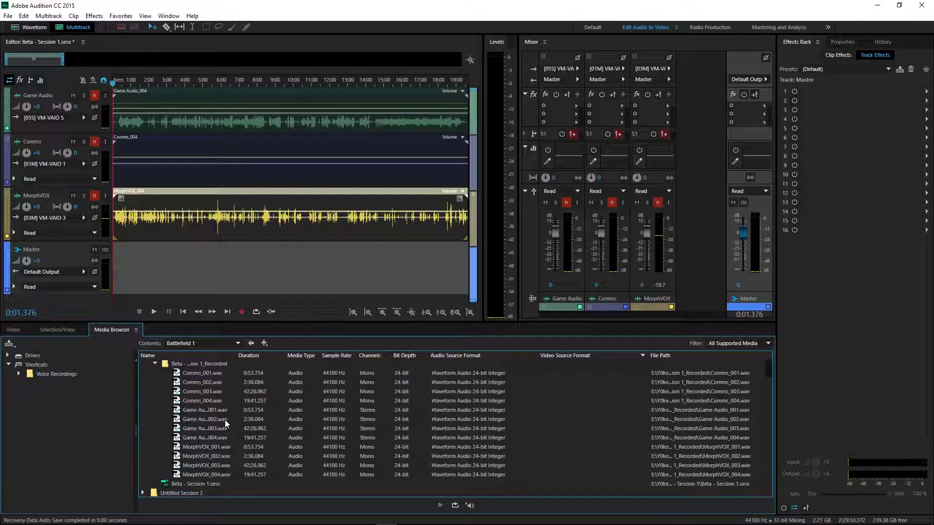
left_click(203, 437)
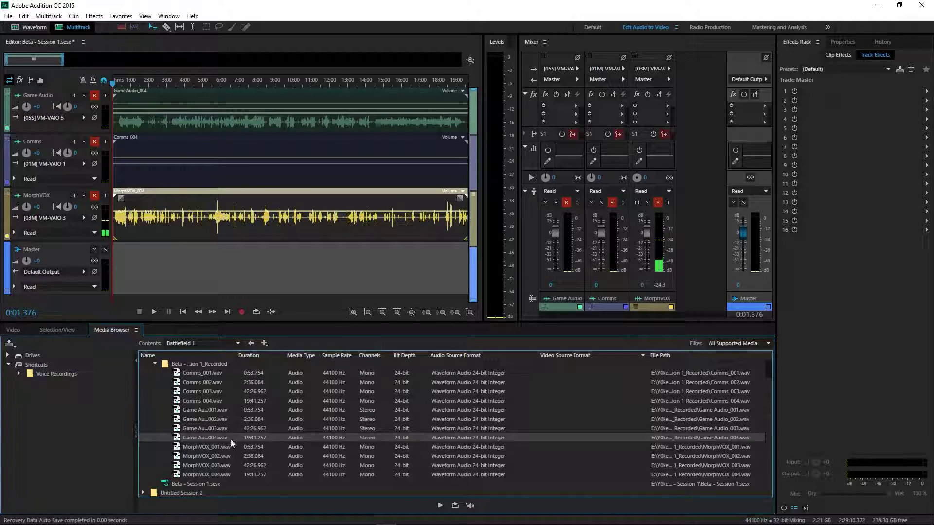
left_click(220, 473, "ctrl")
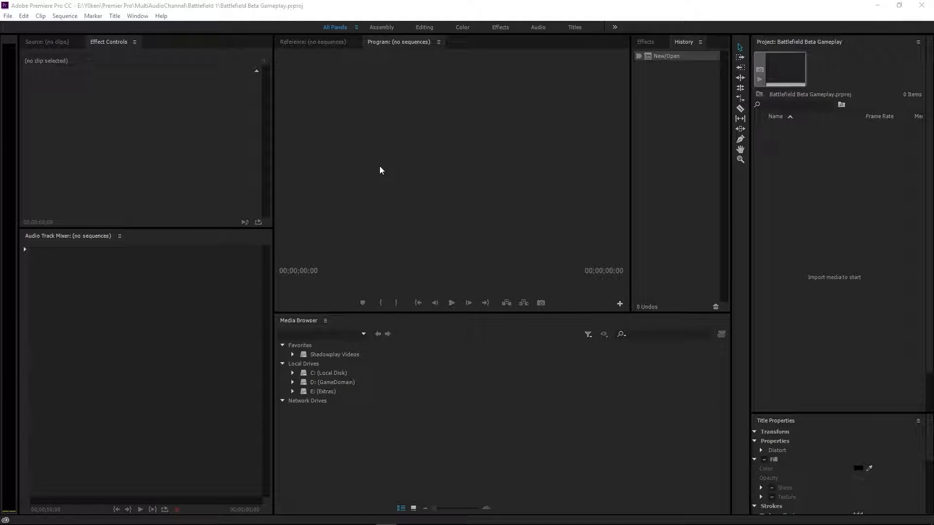
Step: Create a bin named Audio, then drag the selected recordings from Audition into Premiere
left_click(816, 48)
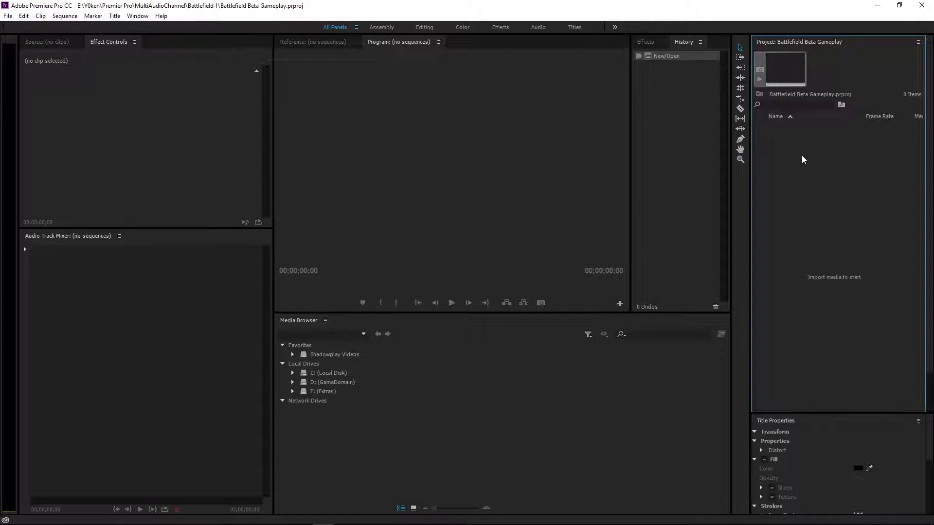
right_click(857, 106)
left_click(885, 127)
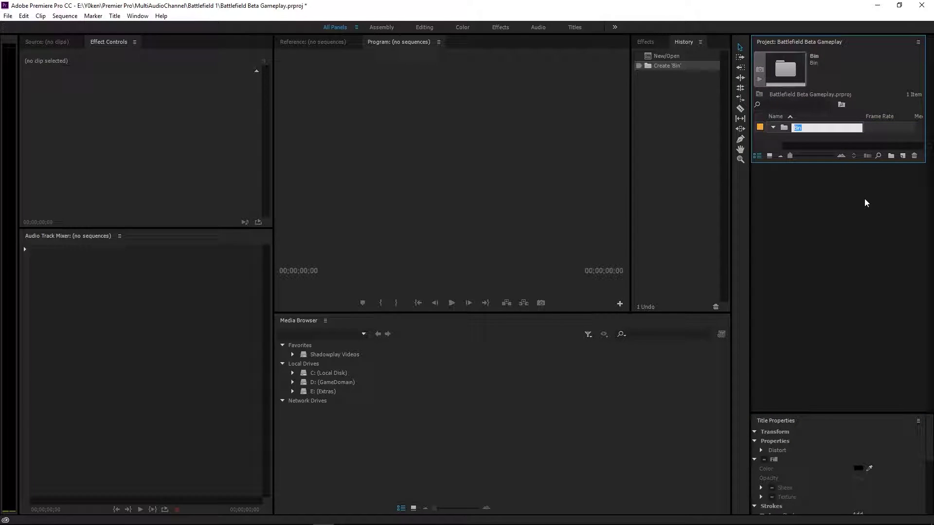
type("Audio")
key("Return")
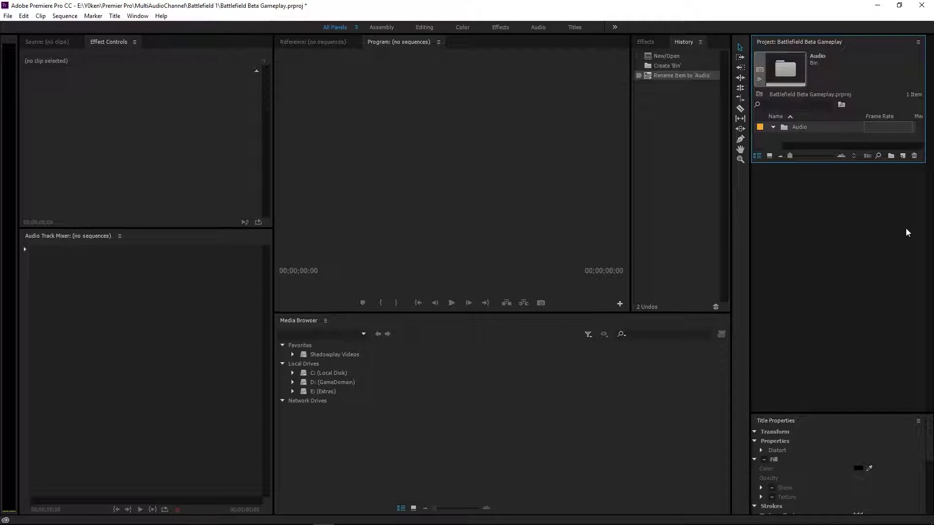
key("alt+Tab")
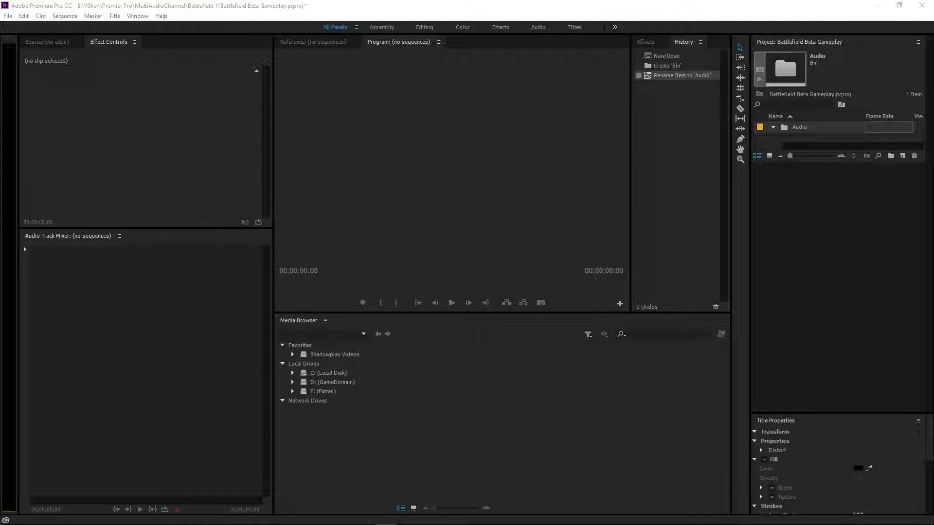
left_click_drag(933, 307, 815, 146)
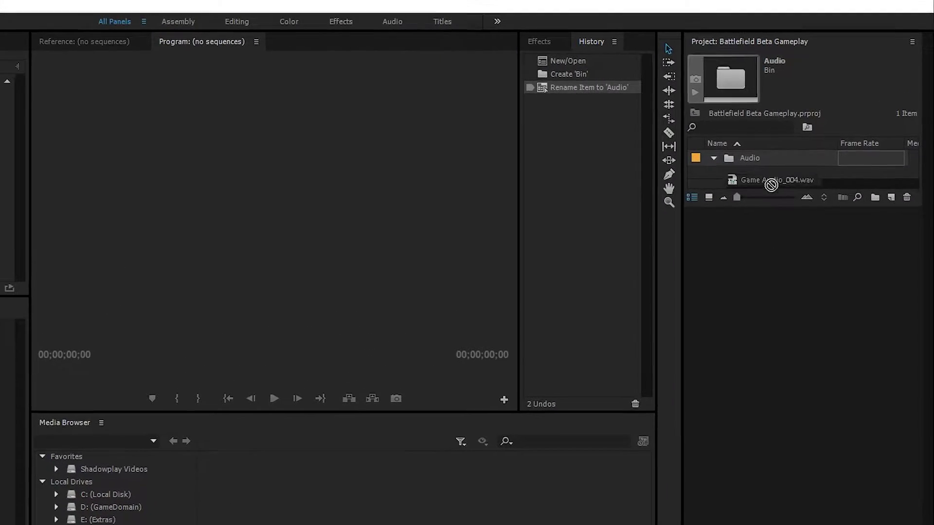
Step: Import Game Audio_004.wav and MorphVOX_004.wav, move both into the Audio bin, and collapse it
left_click_drag(770, 185, 769, 175)
left_click_drag(709, 219, 709, 219)
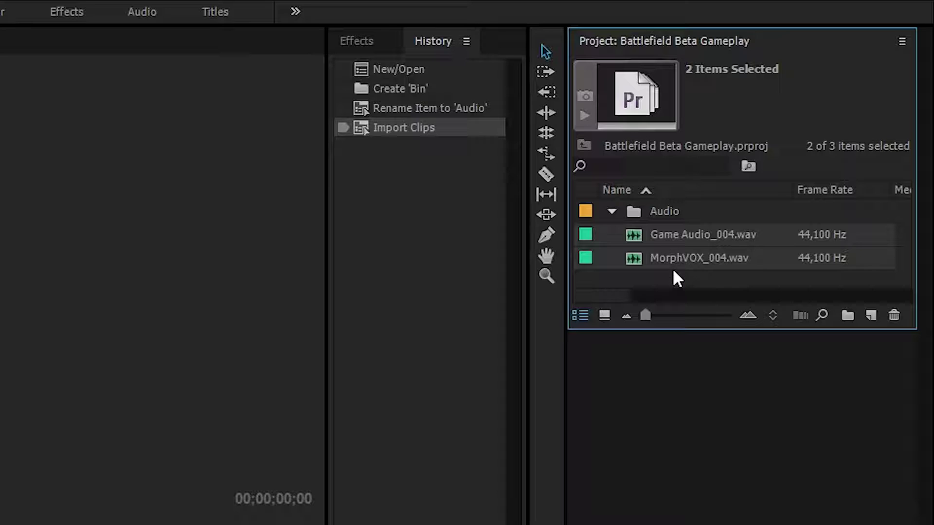
left_click(611, 209)
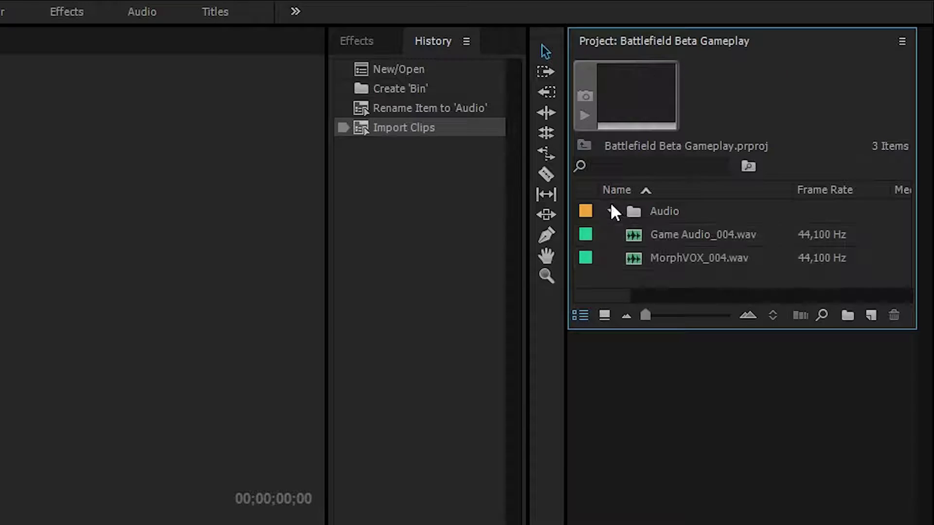
left_click(649, 210)
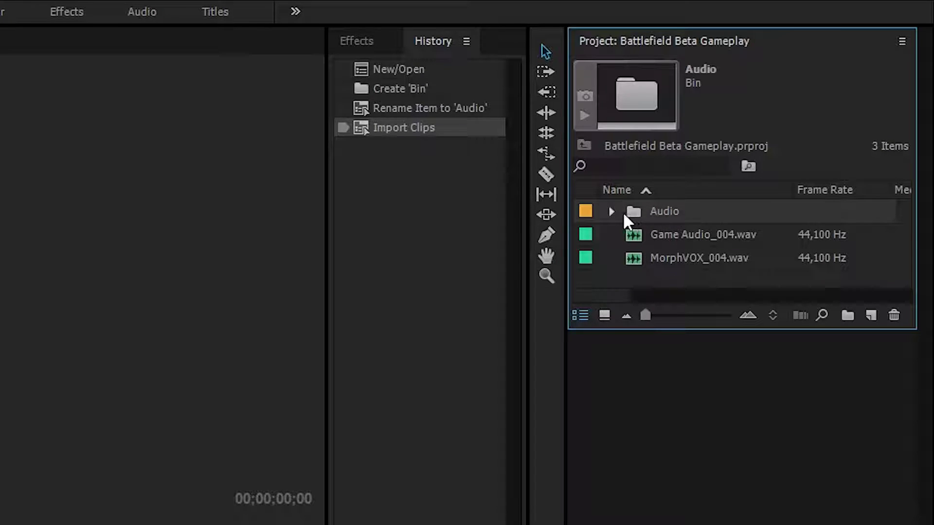
left_click(608, 214)
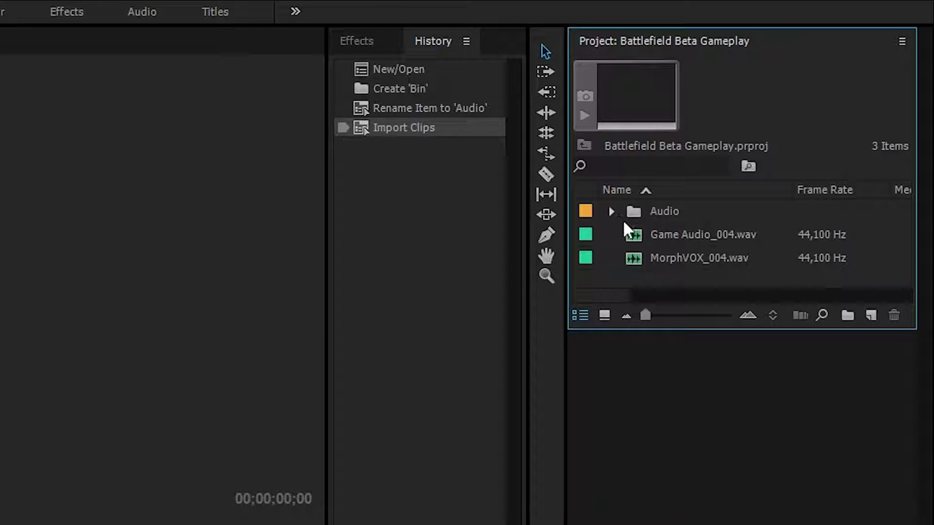
left_click(671, 238)
left_click(673, 258, "shift")
left_click_drag(673, 259, 667, 211)
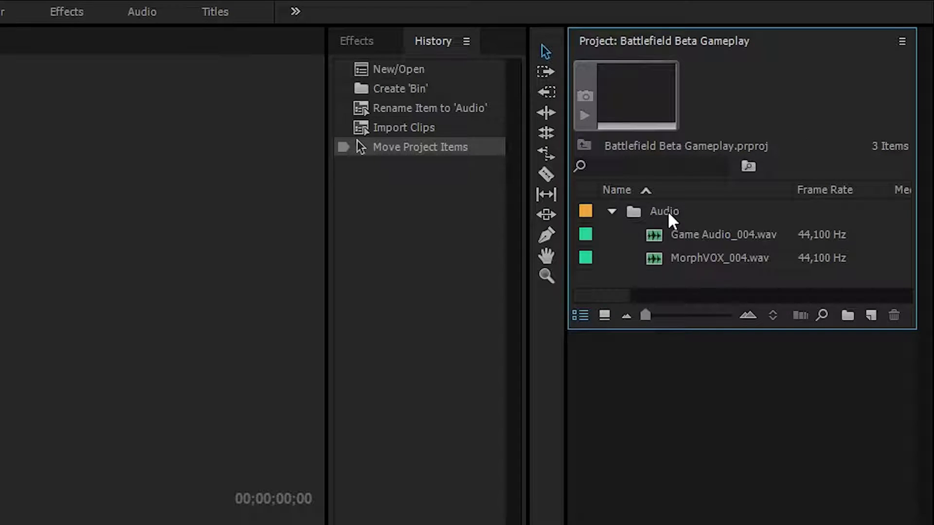
left_click(611, 211)
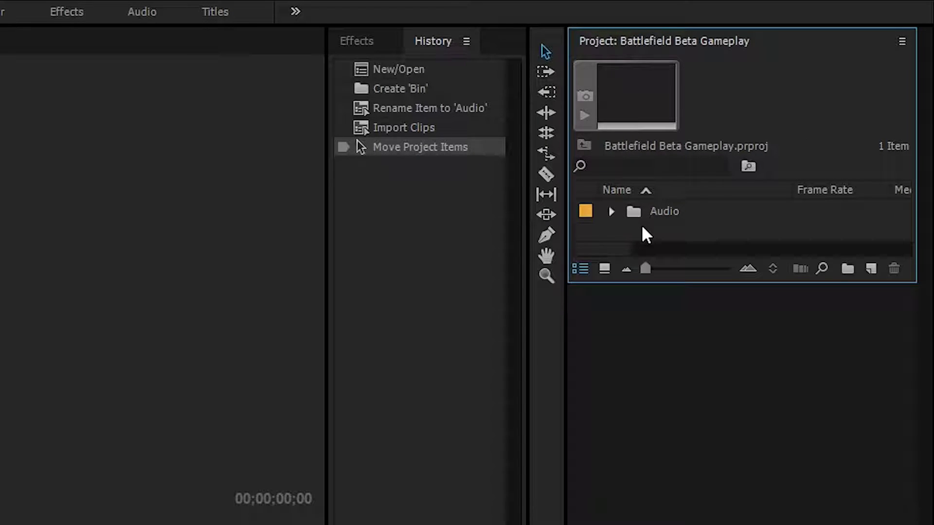
right_click(628, 225)
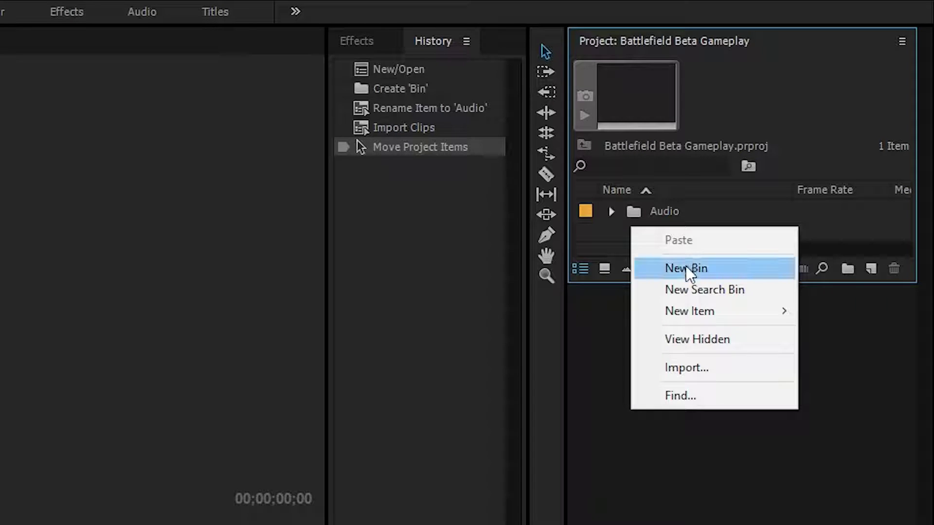
Step: Create a second bin named Video and select it as the destination
left_click(684, 266)
type("Video")
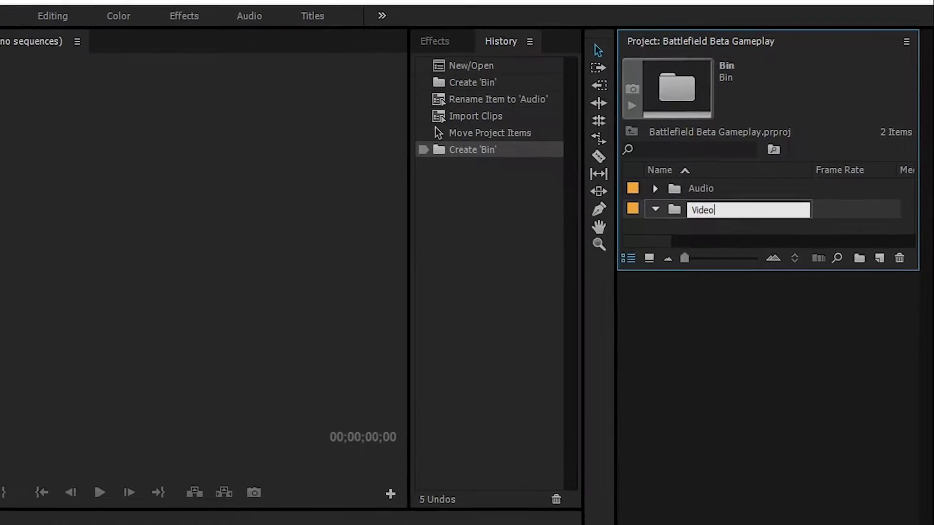
key("Return")
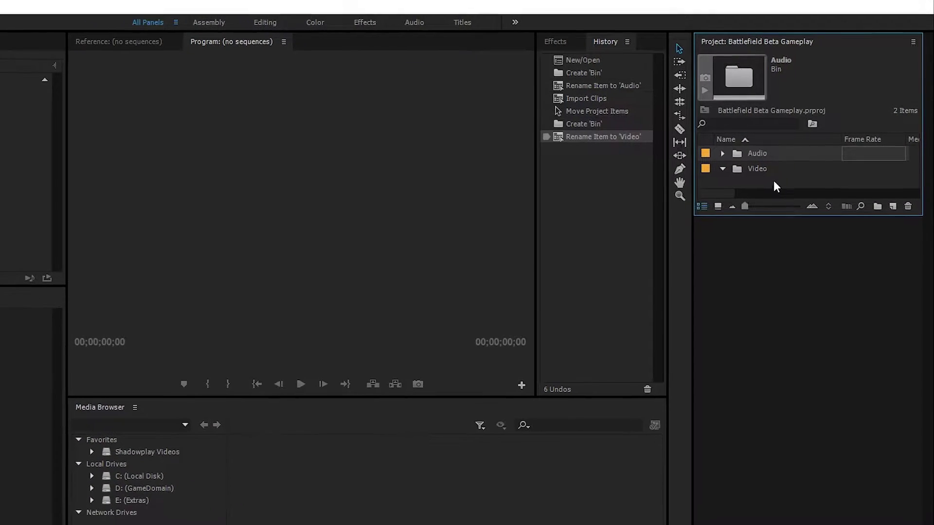
left_click(760, 168)
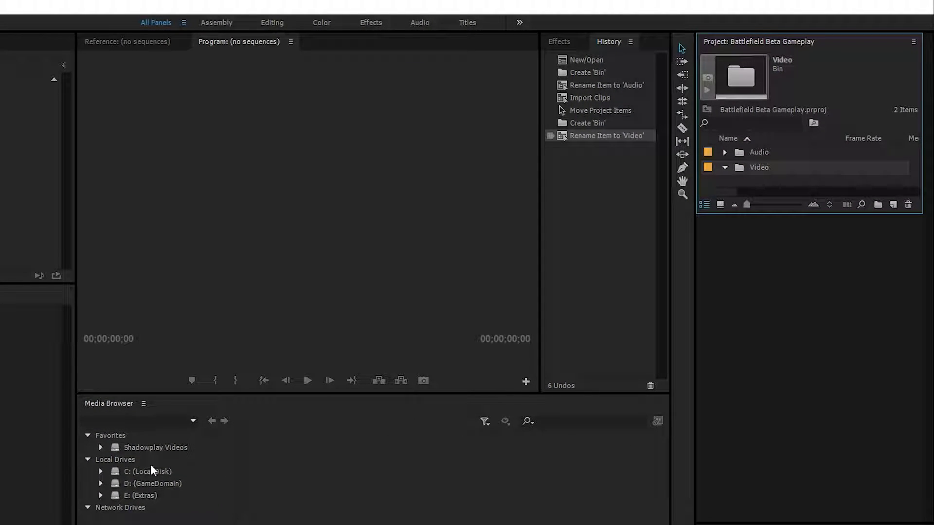
Step: Browse Shadowplay Videos > Battlefield 1 and import the gameplay recording into the Video bin
left_click(156, 447)
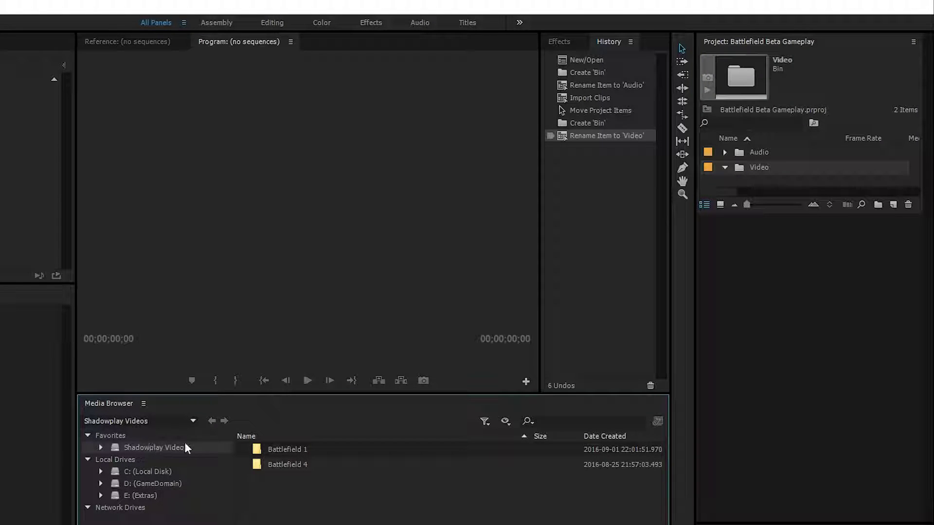
double_click(281, 448)
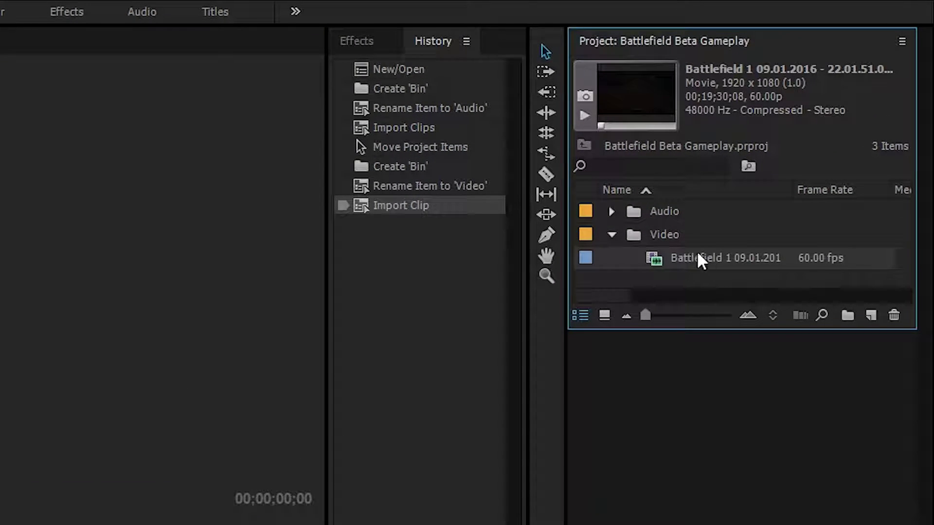
left_click(611, 212)
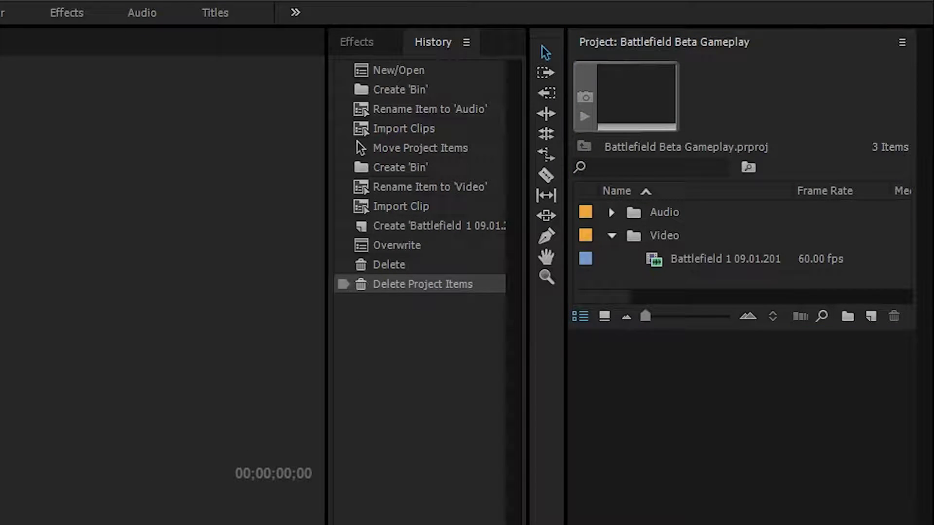
Step: Build a New Sequence From Clip with the Battlefield 1 clip and enlarge the audio track area
right_click(707, 259)
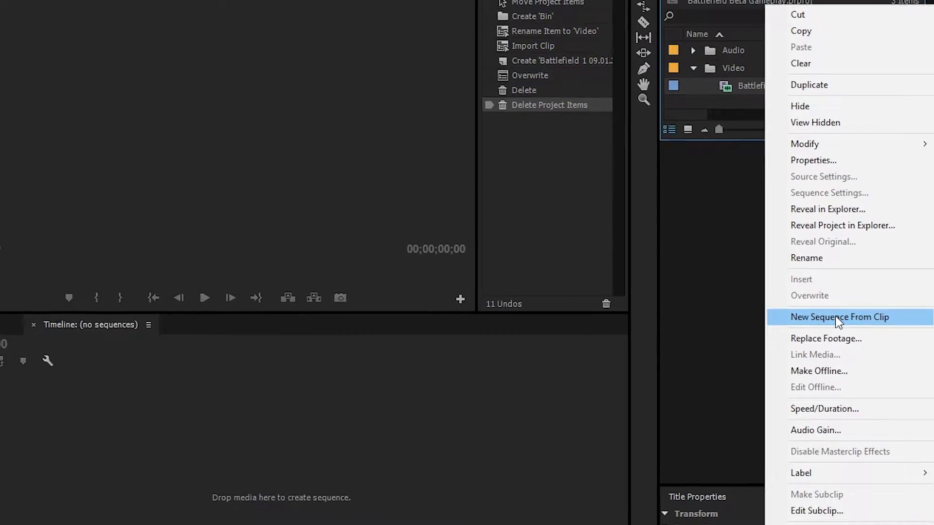
left_click(824, 348)
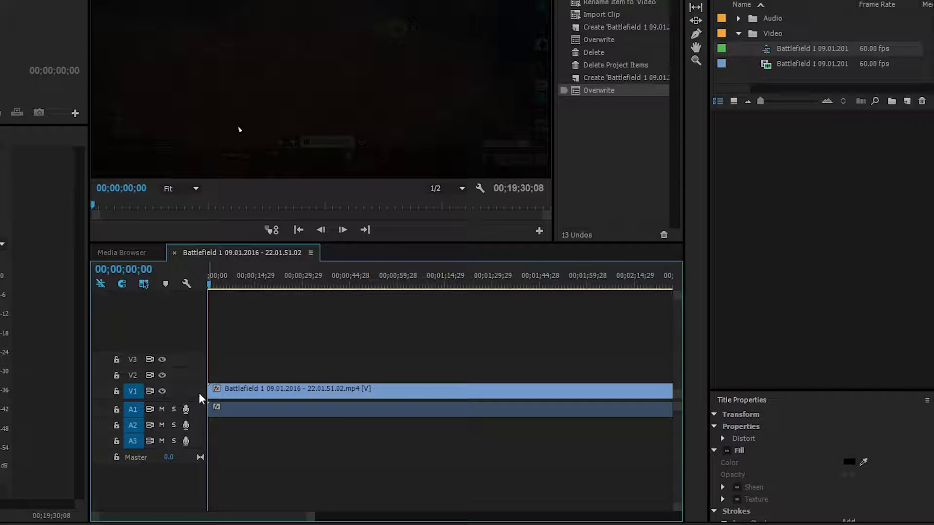
left_click(257, 389)
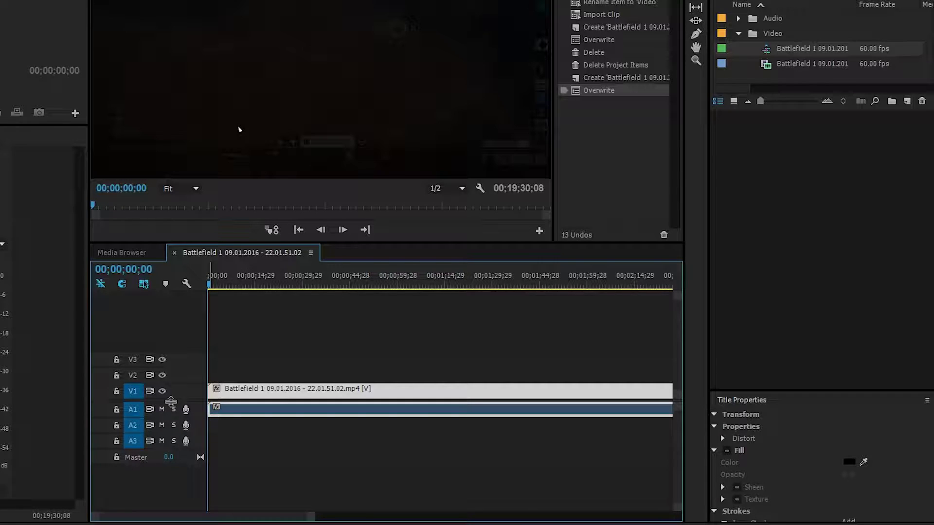
left_click_drag(171, 401, 176, 353)
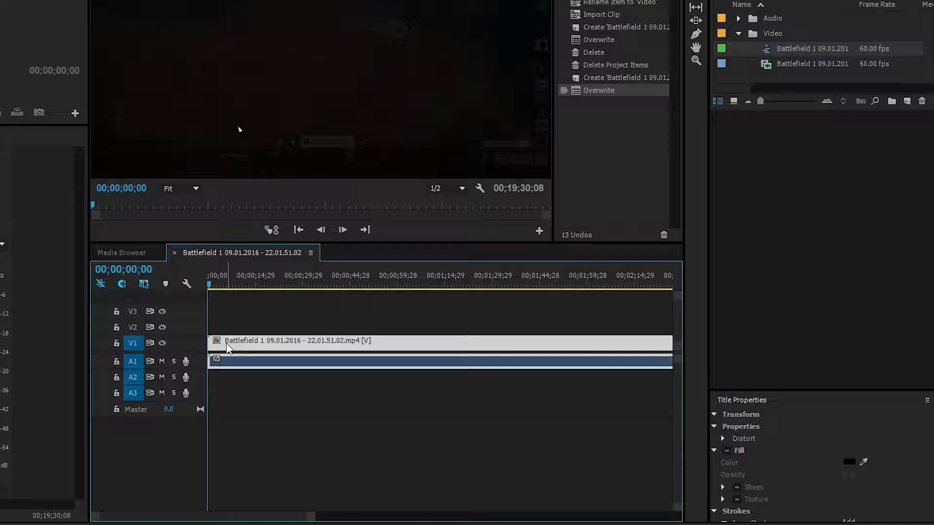
Step: Place Game Audio_004.wav on A2 and MorphVOX_004.wav on A3 at 00;00
left_click(739, 18)
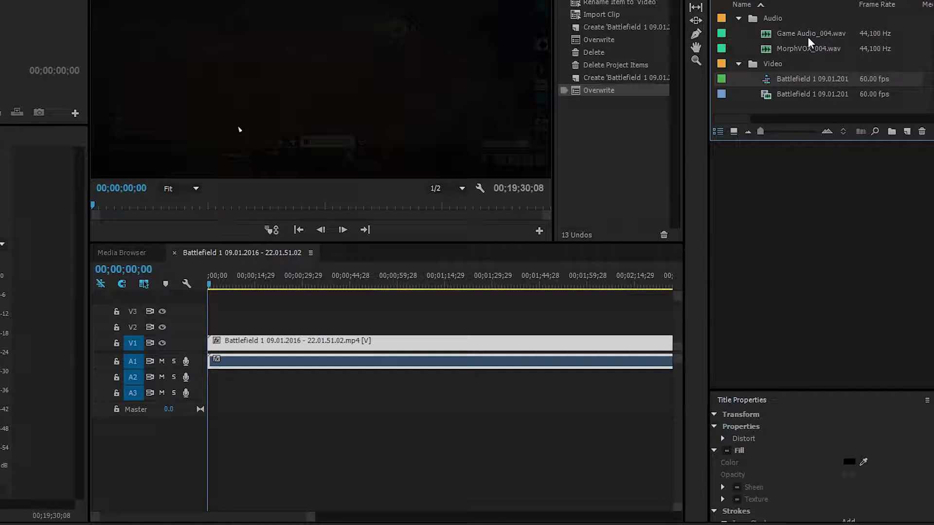
left_click_drag(805, 39, 213, 385)
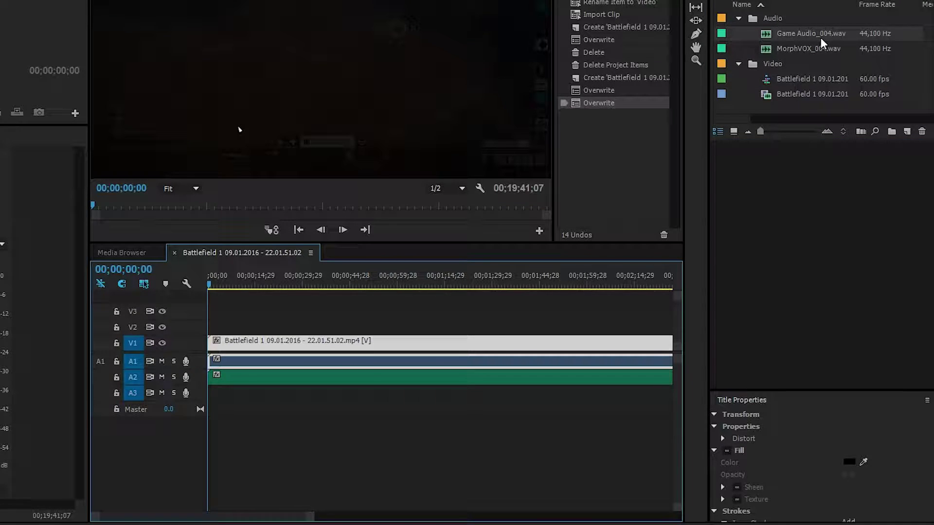
left_click(811, 49)
left_click_drag(809, 49, 221, 393)
Step: Zoom the timeline in and expand tracks A2, A3 and A1 to show waveforms
key("=")
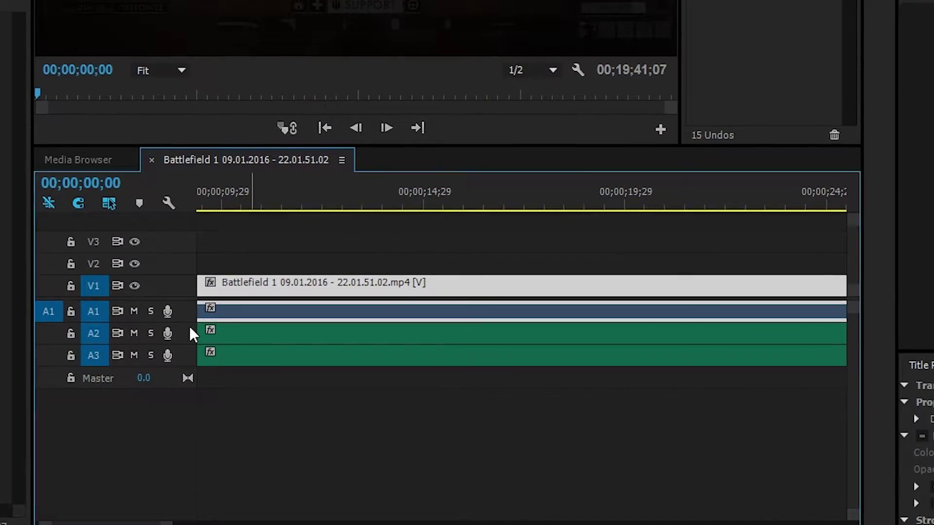
double_click(183, 343)
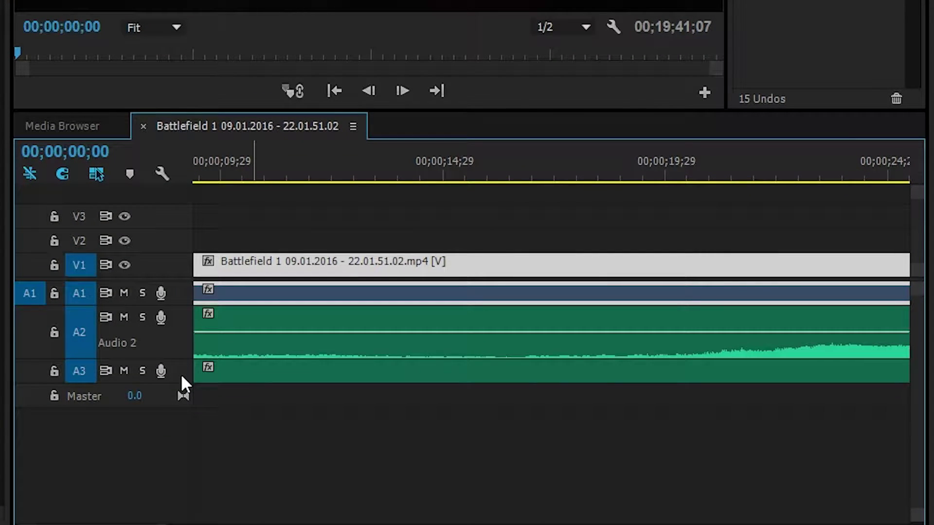
double_click(179, 374)
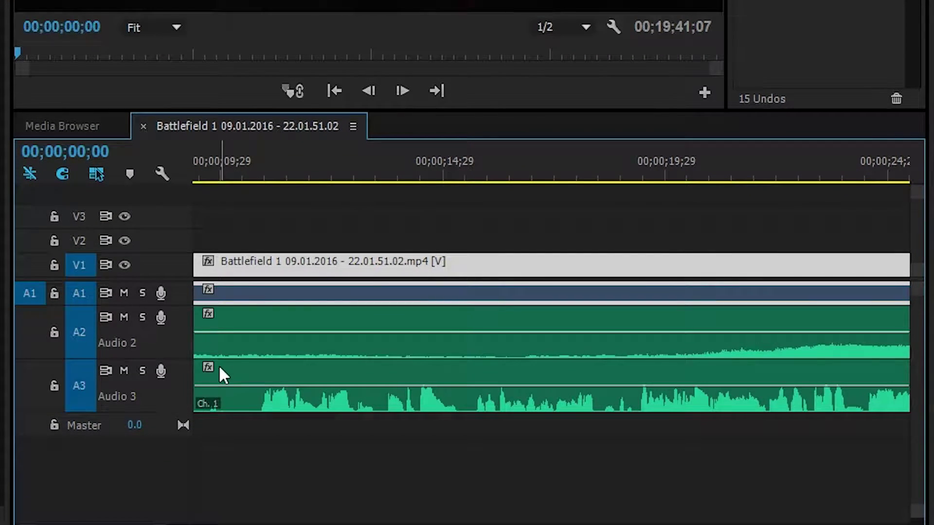
double_click(177, 295)
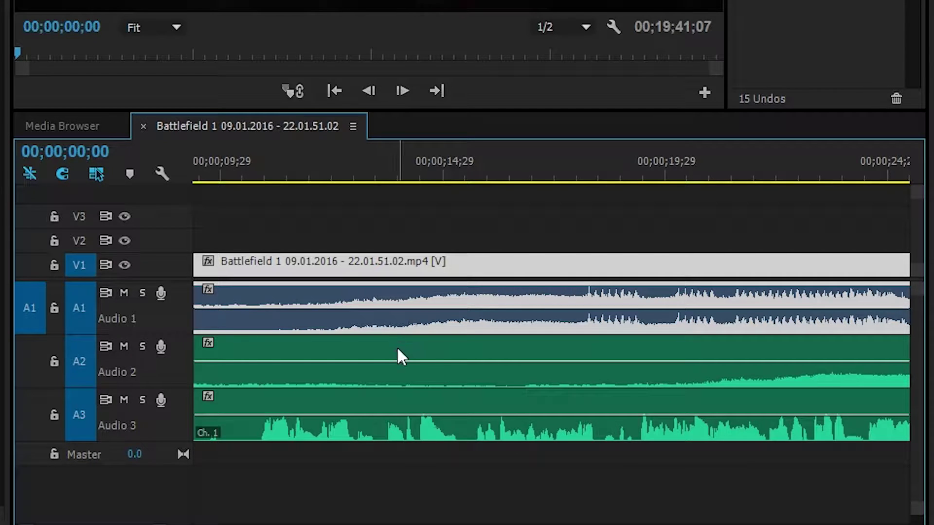
Step: Zoom the timeline out twice, return to the sequence start, and deselect all clips
scroll(396, 346, "down", 1)
key("minus")
key("minus")
key("minus")
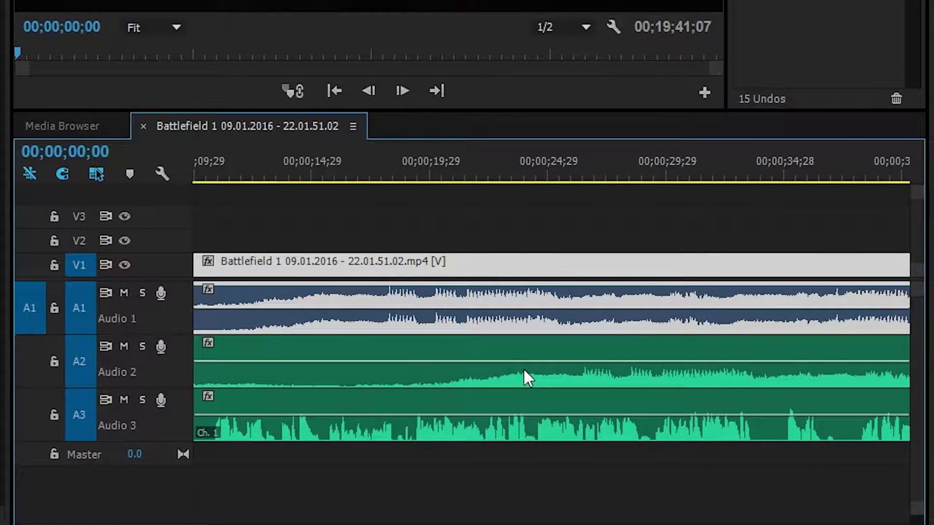
key("minus")
key("minus")
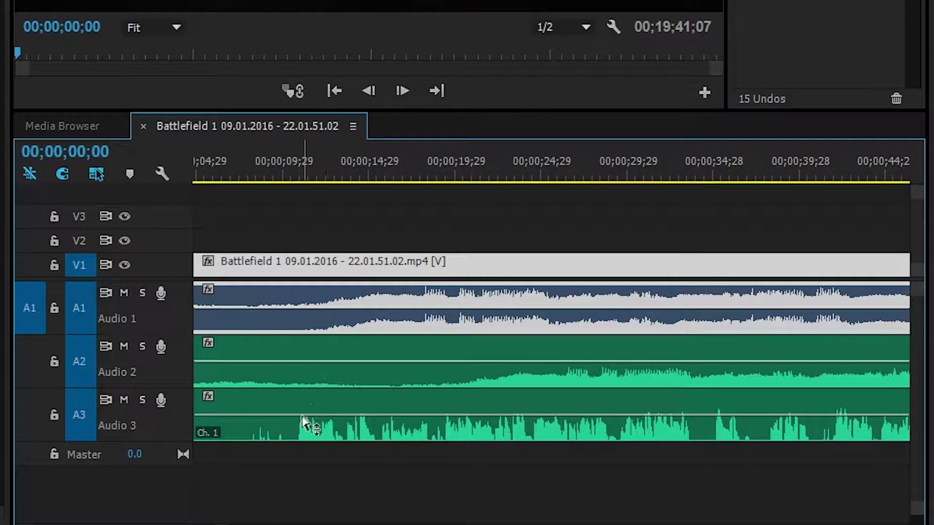
scroll(250, 454, "up", 3)
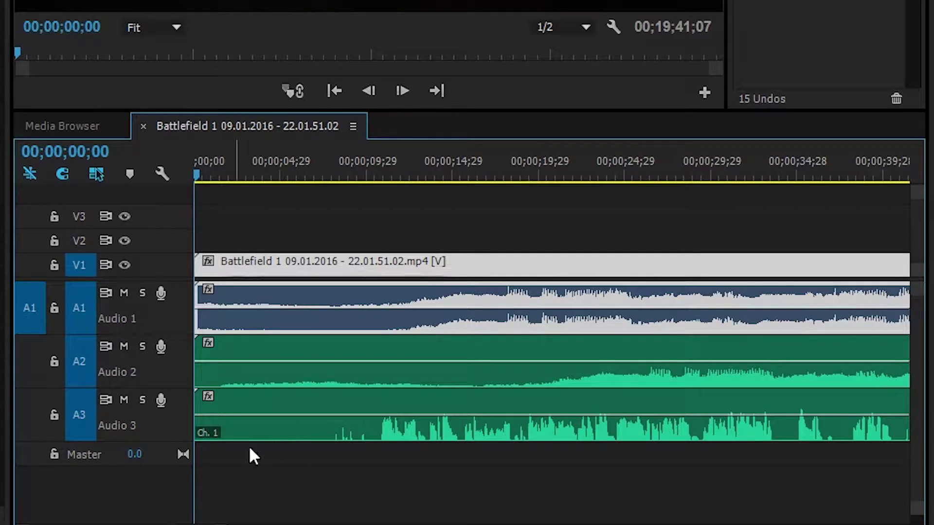
left_click(285, 459)
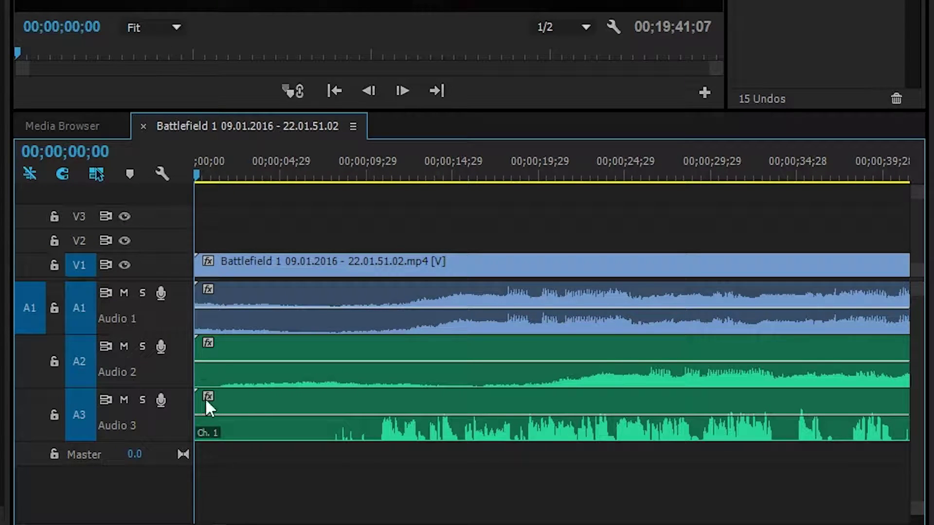
Step: Trim the Audio 2 clip's start later, then extend it back to its beginning
left_click_drag(202, 358, 472, 357)
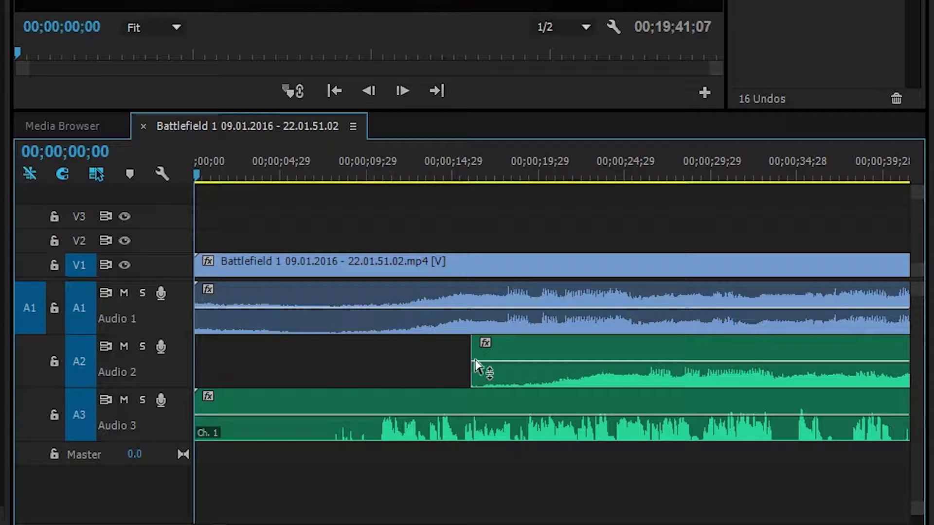
left_click(503, 365)
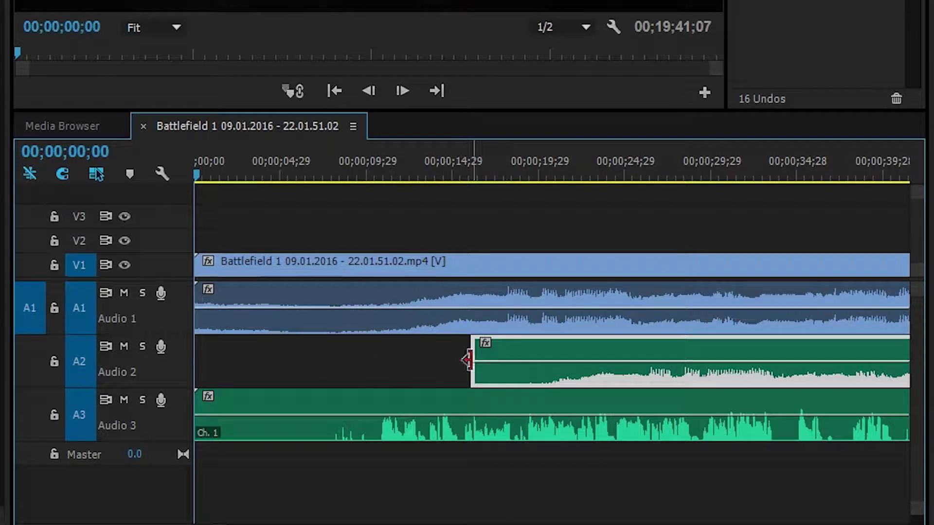
left_click_drag(483, 359, 183, 377)
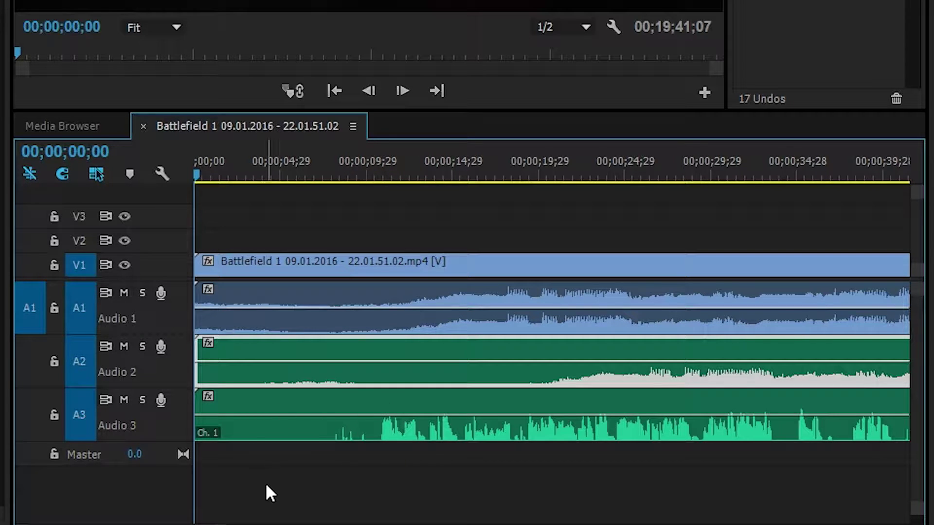
Step: Move all clips later together, then select the gameplay clip and the Audio 2 clip
left_click_drag(215, 479, 652, 314)
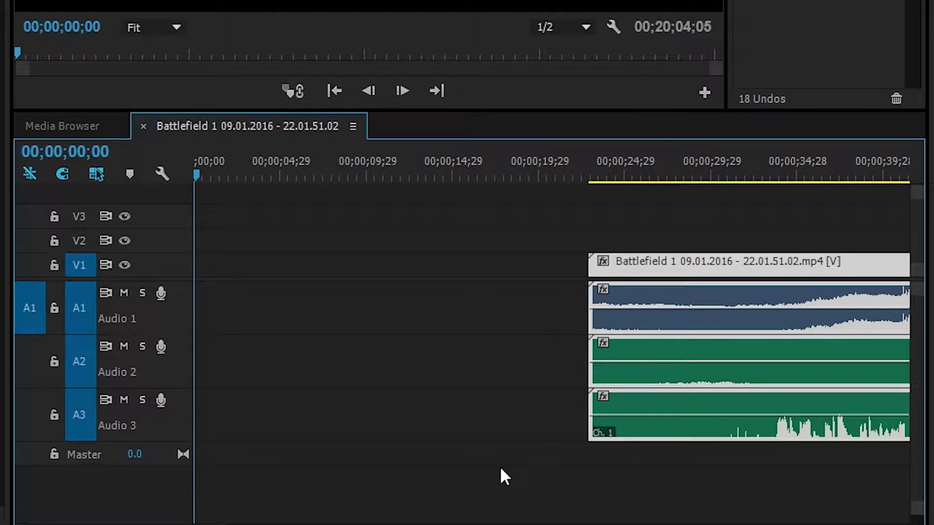
left_click(601, 487)
scroll(539, 397, "down", 5)
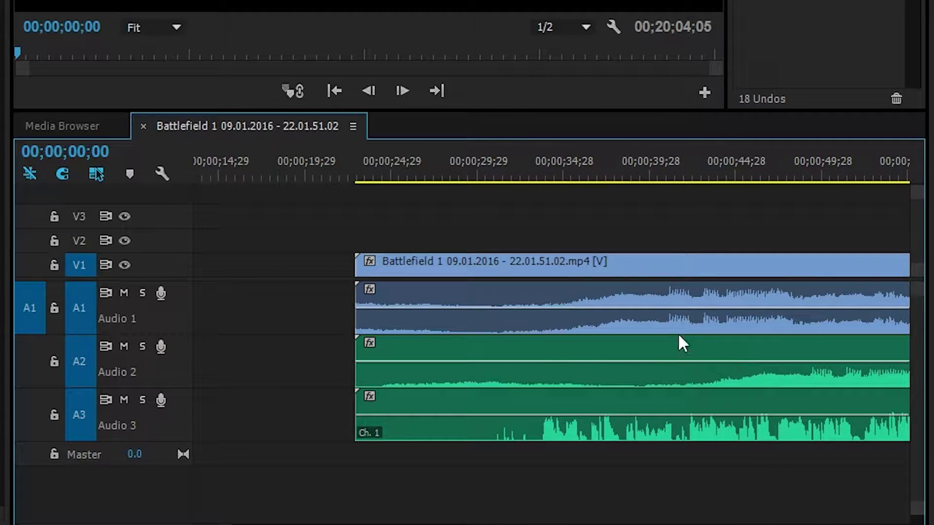
left_click(619, 321)
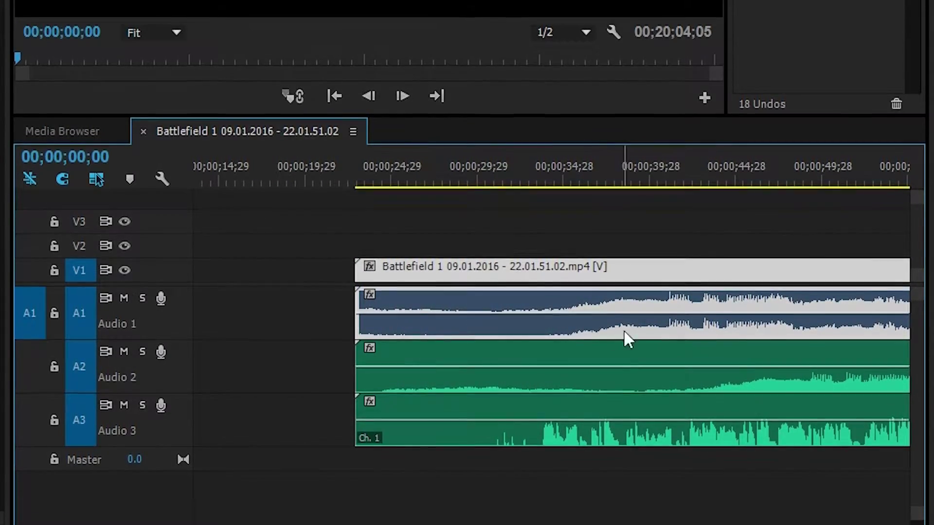
left_click(620, 362, "shift")
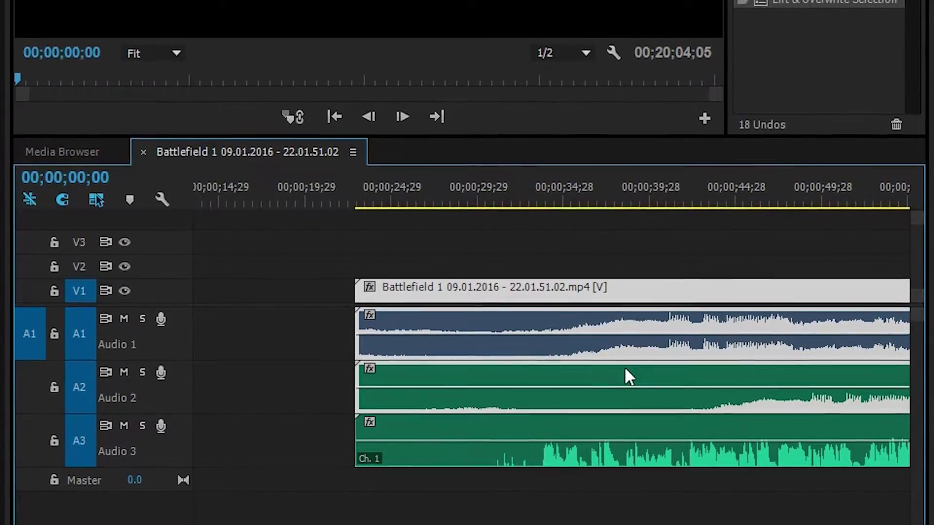
Step: Synchronize the selected clips by Audio using Track Channel Mix Down
right_click(642, 390)
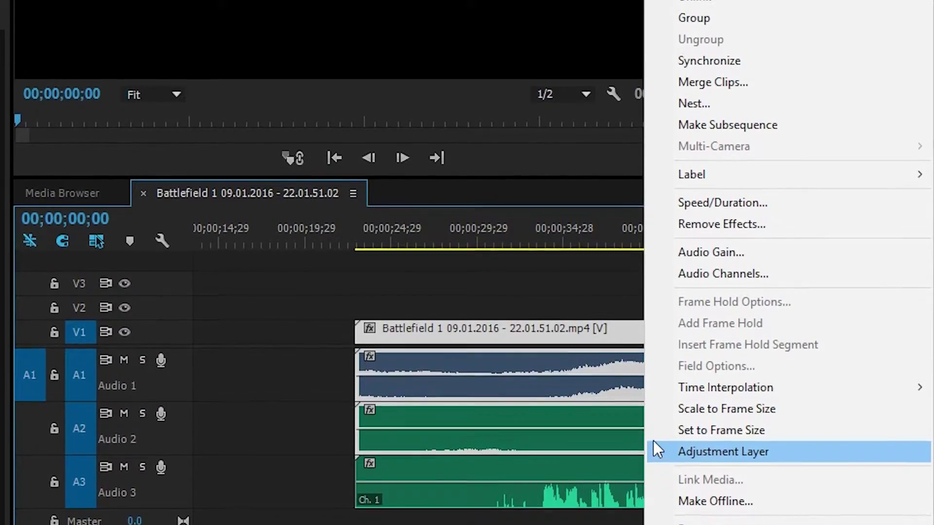
left_click(720, 67)
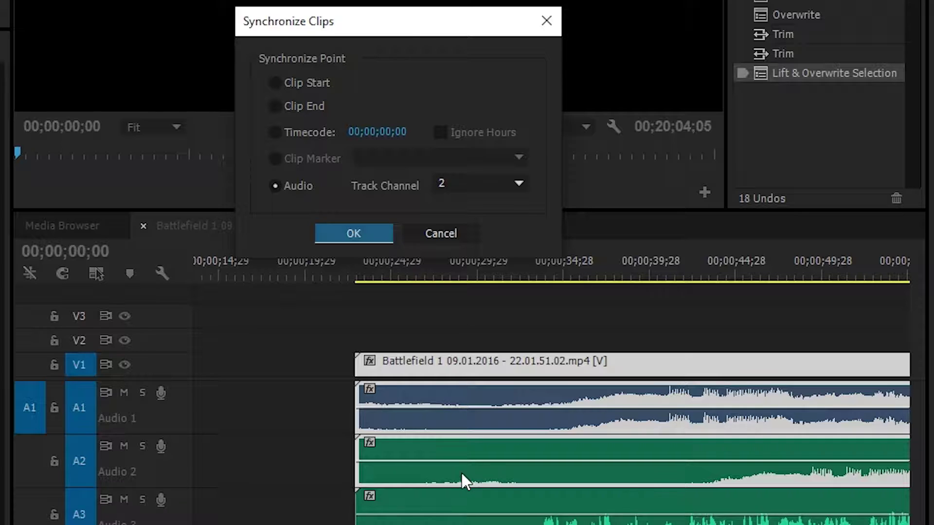
left_click(481, 187)
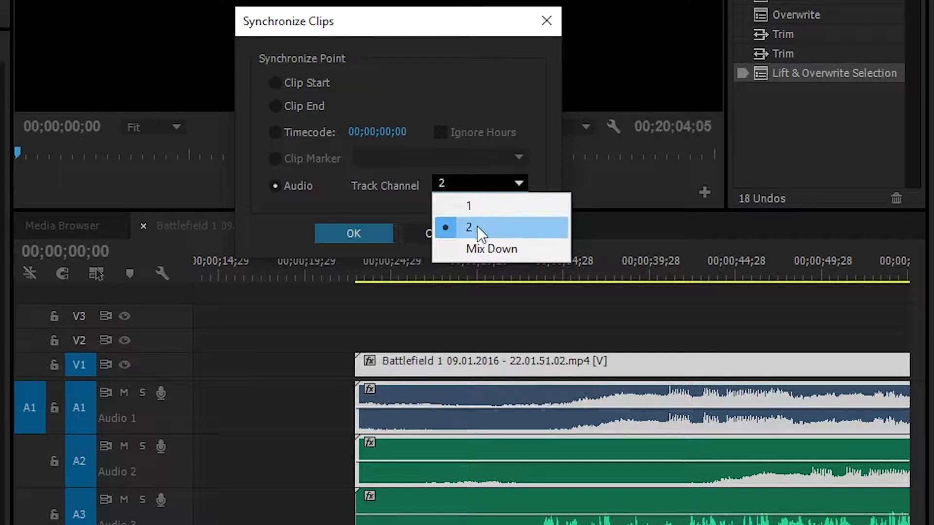
left_click(475, 251)
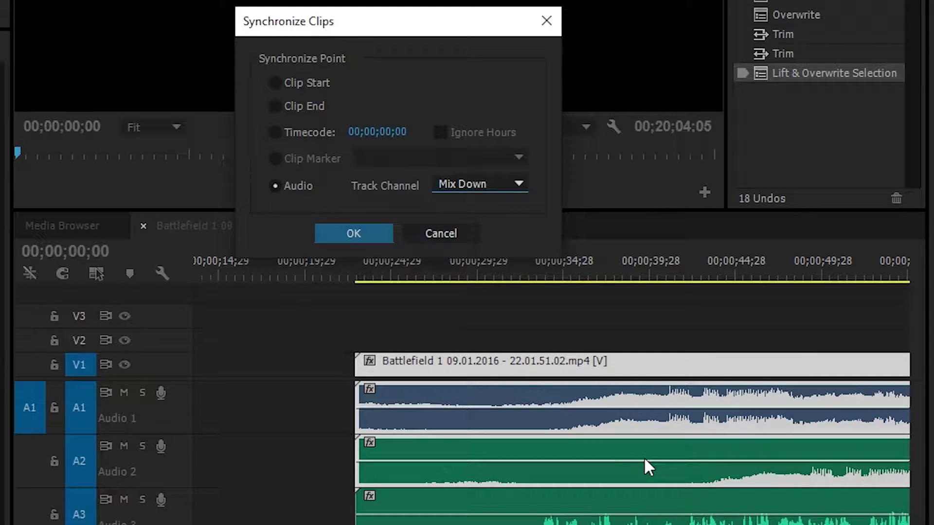
left_click(341, 234)
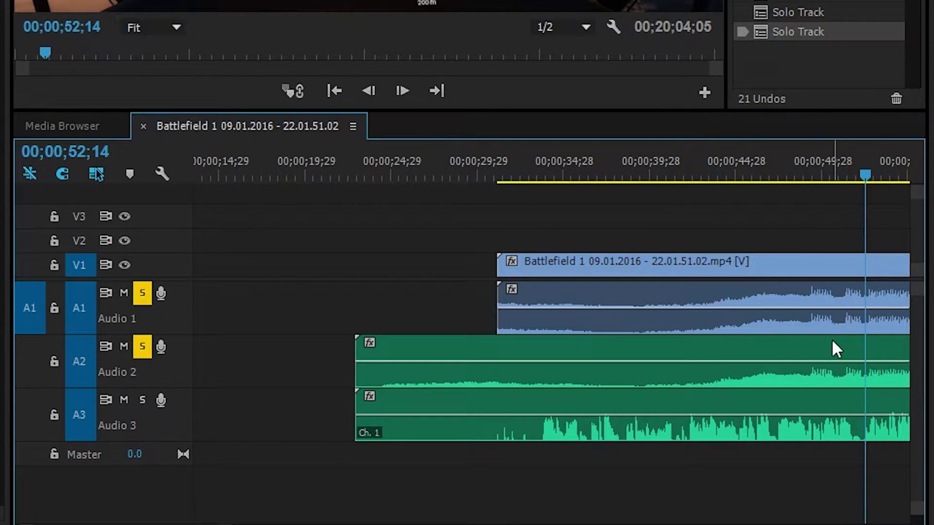
Step: Zoom in and scrub the playhead from 00;00;50;13 to 00;00;47;06 to check waveform alignment, then zoom out
scroll(844, 374, "up", 1)
scroll(829, 360, "down", 4)
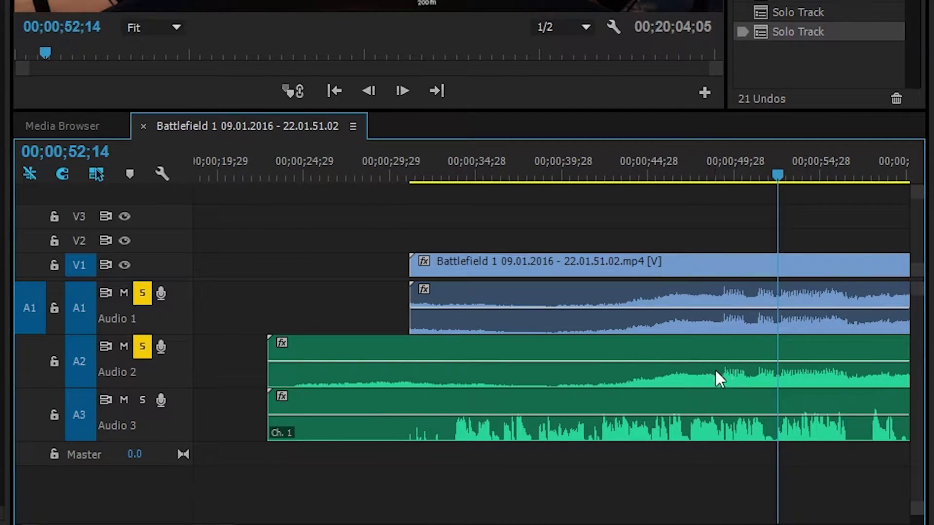
key("equal")
scroll(760, 348, "up", 5)
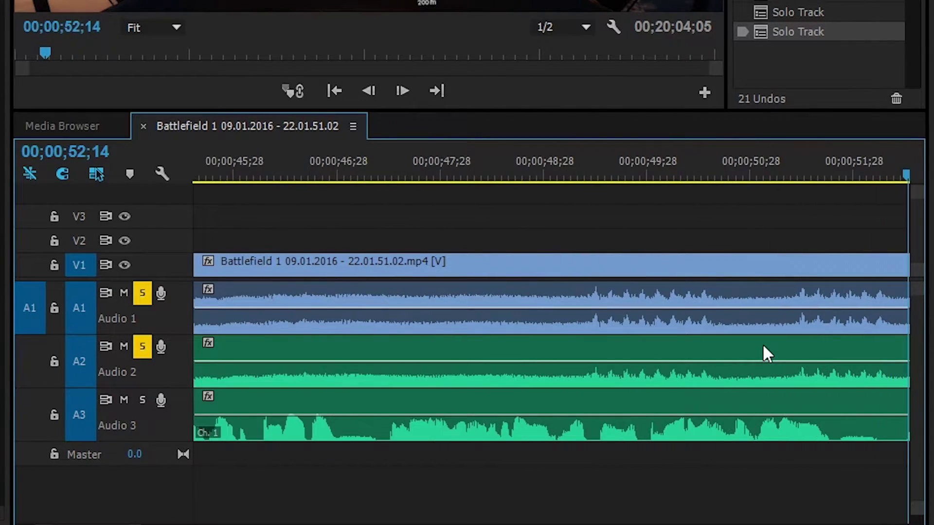
scroll(768, 361, "up", 3)
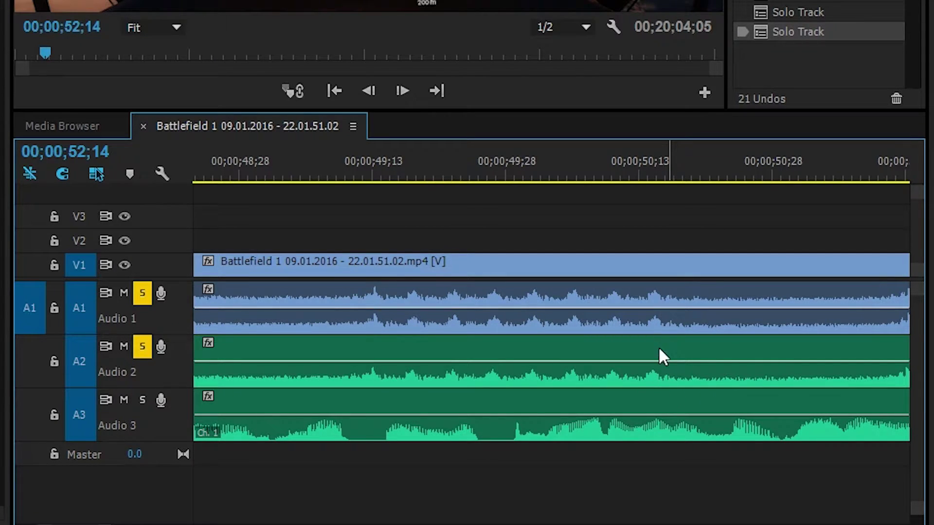
left_click(635, 173)
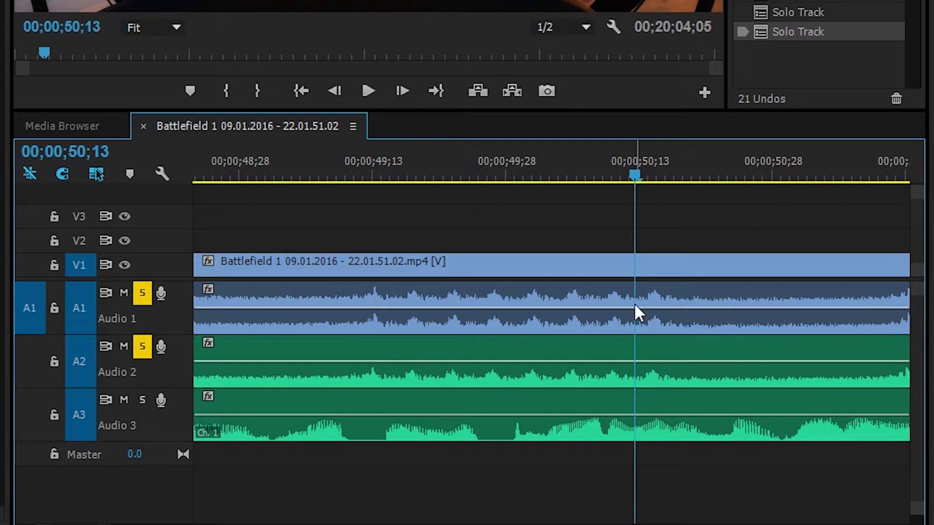
scroll(564, 339, "down", 4)
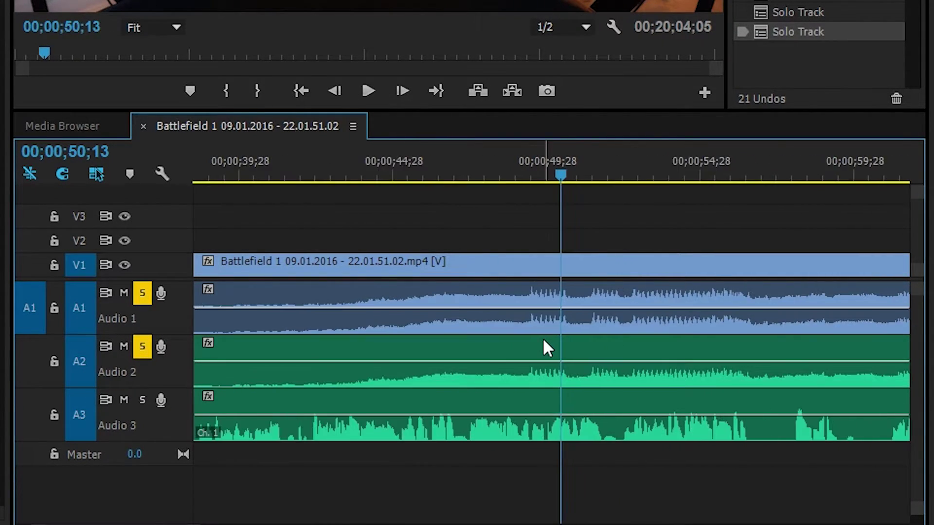
scroll(538, 338, "down", 1)
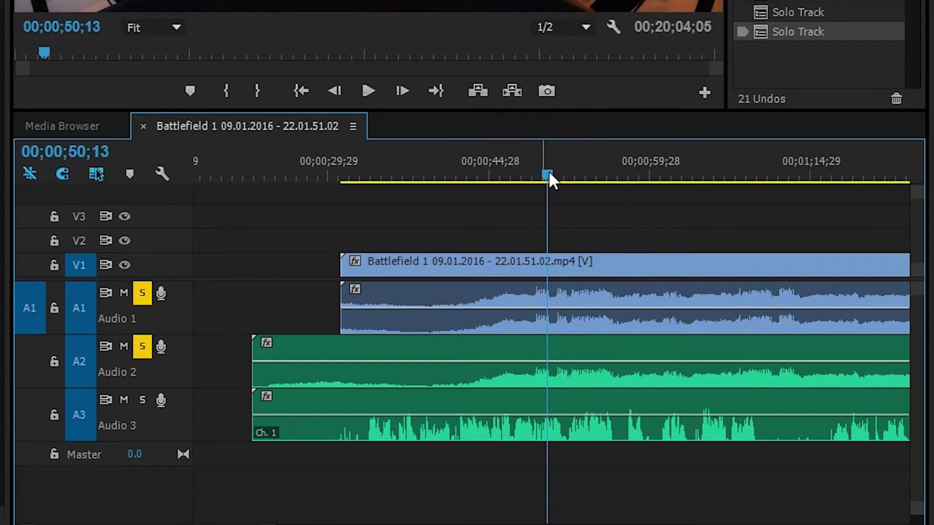
left_click_drag(549, 173, 515, 174)
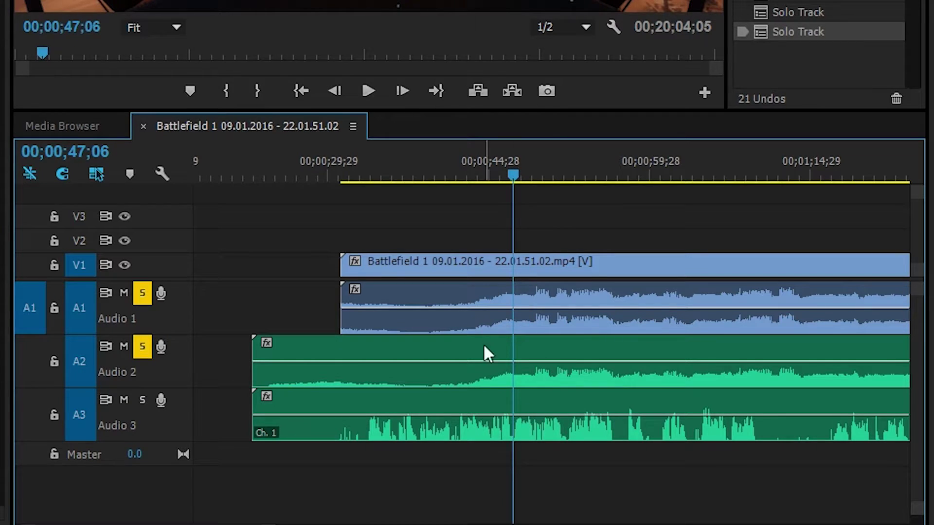
scroll(519, 365, "down", 4)
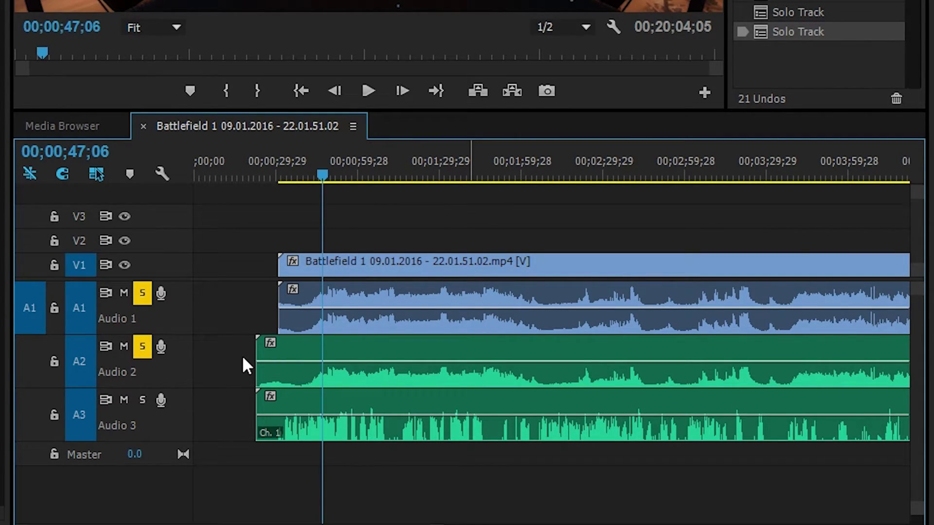
Step: Replace the Game Audio clip on A2 with MorphVOX, trim it to the gameplay, and shift all clips to 00;00;00;00
left_click(260, 362)
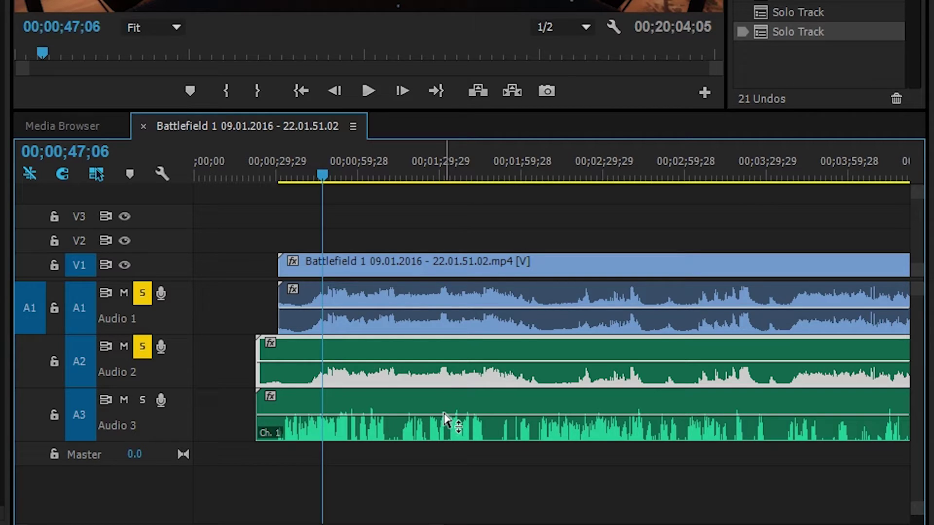
key("Delete")
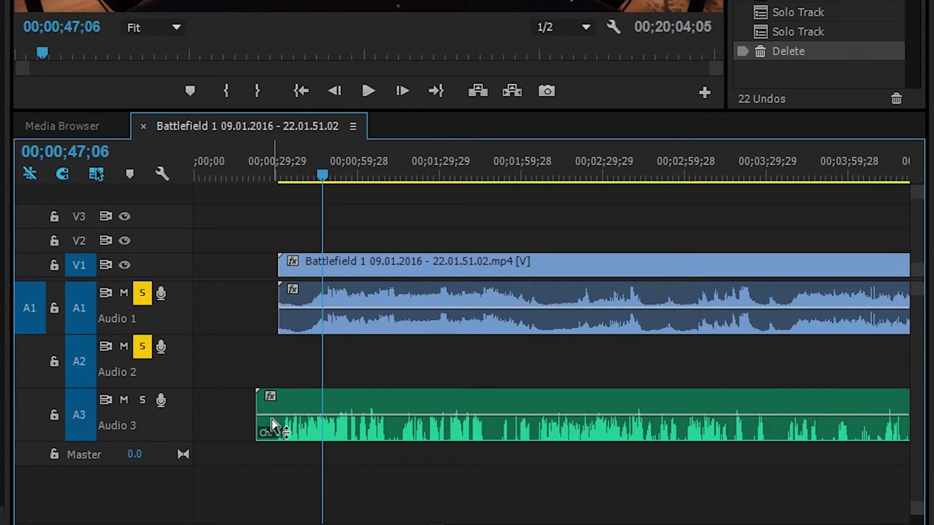
left_click_drag(327, 409, 358, 372)
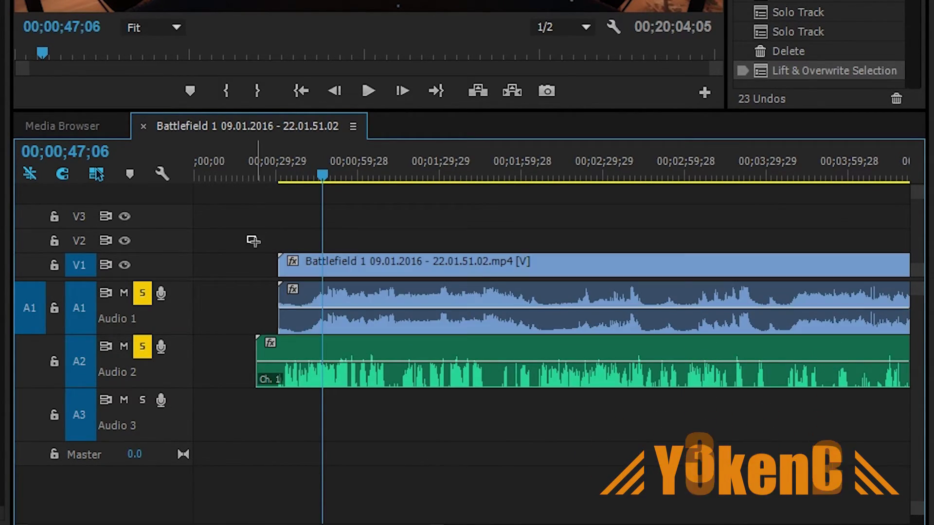
left_click_drag(257, 360, 277, 360)
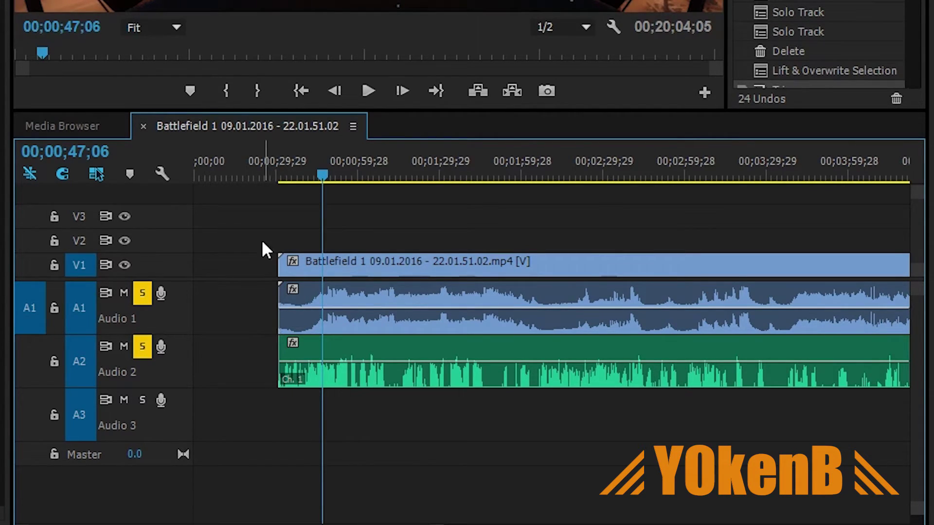
left_click_drag(249, 218, 389, 475)
left_click_drag(567, 265, 484, 265)
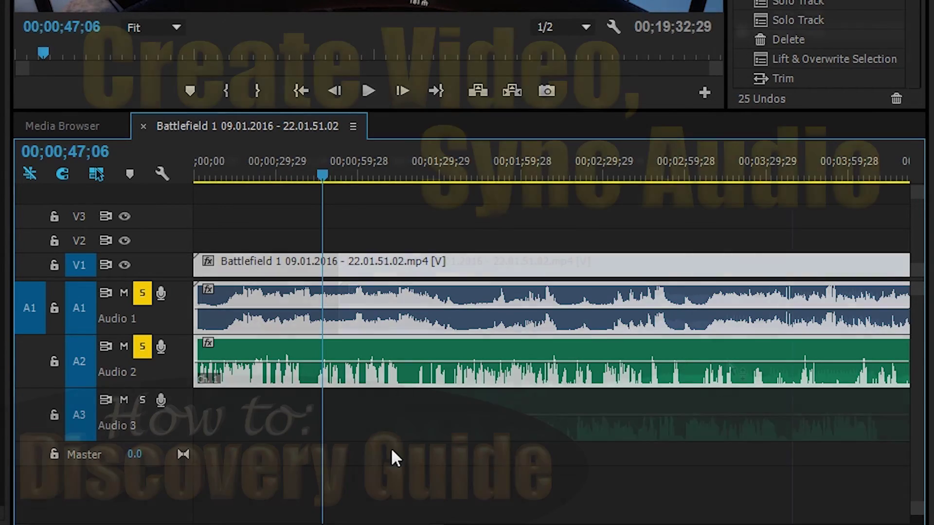